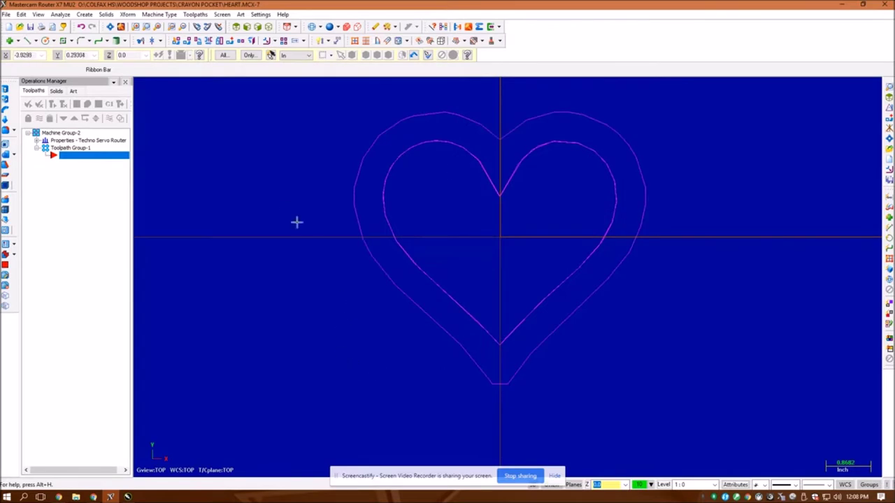
# Expand the machine group's Techno Servo Router properties and look up the available router machine definitions
pyautogui.click(81, 156)
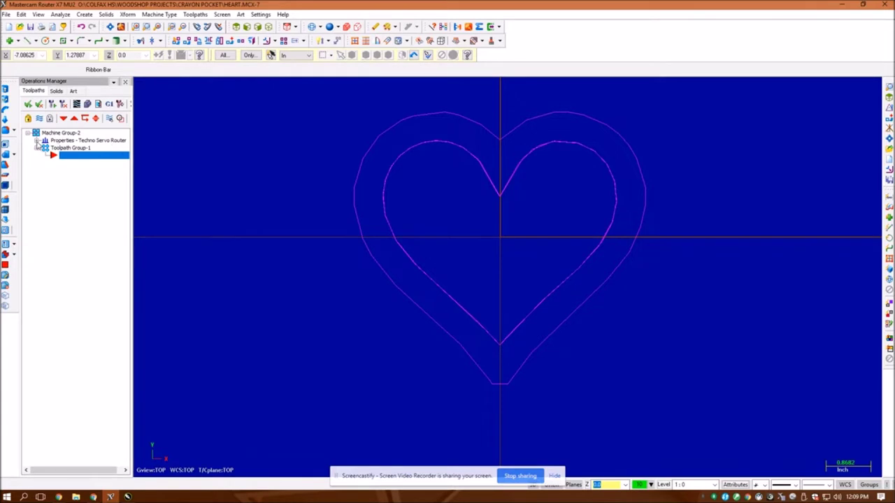
pyautogui.click(36, 141)
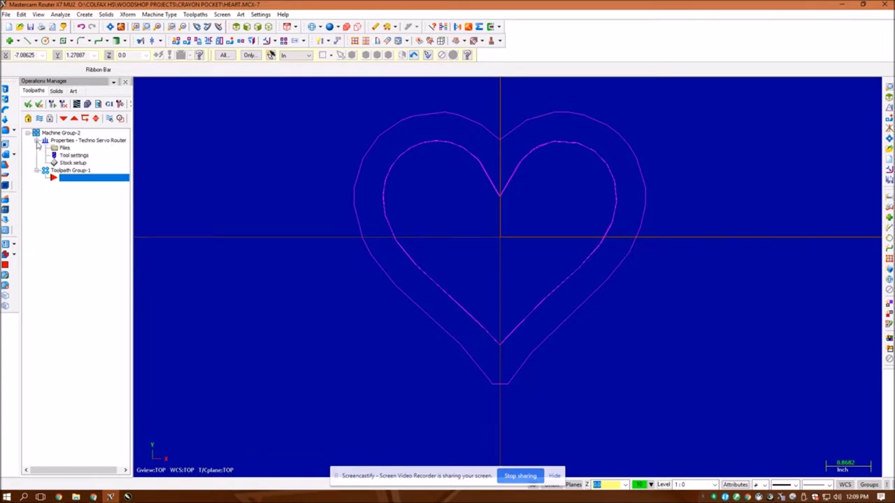
pyautogui.click(159, 14)
pyautogui.moveTo(165, 57)
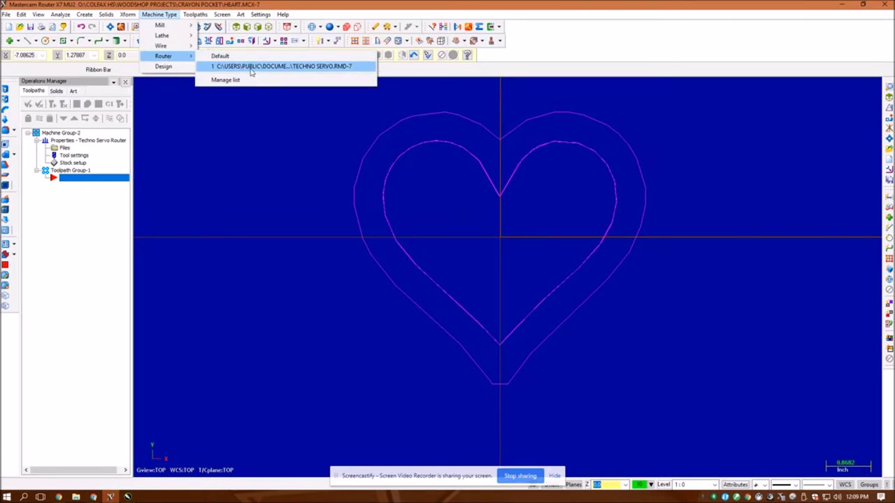
pyautogui.click(109, 214)
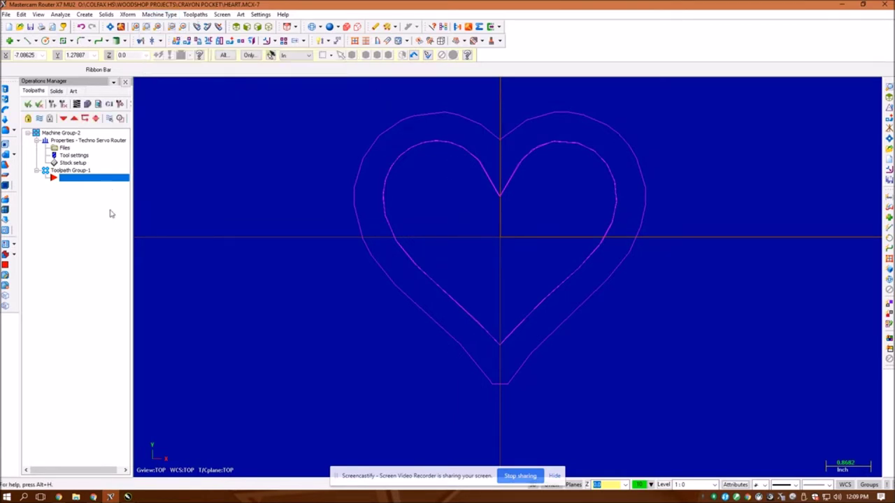
# Set up displayed rectangular stock measuring 10 in X, 6 in Y and 0.75 in Z
pyautogui.click(71, 163)
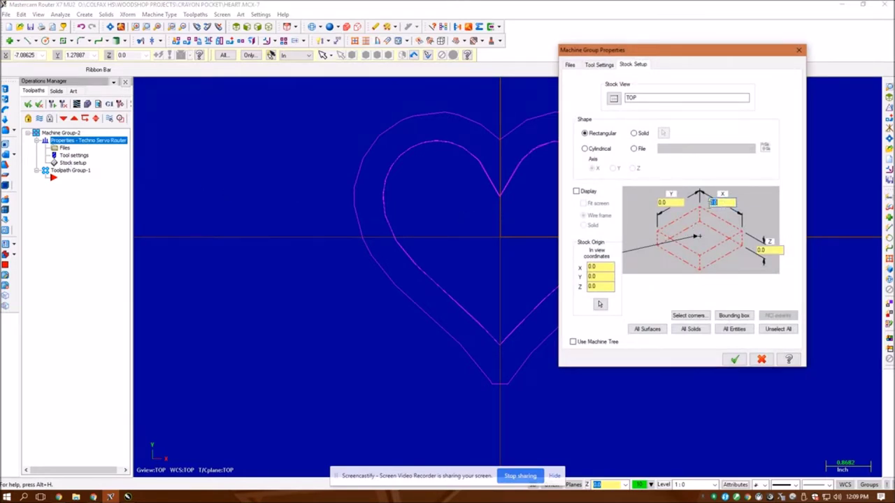
pyautogui.write('10')
pyautogui.press('Tab')
pyautogui.write('6')
pyautogui.write('.75')
pyautogui.click(576, 191)
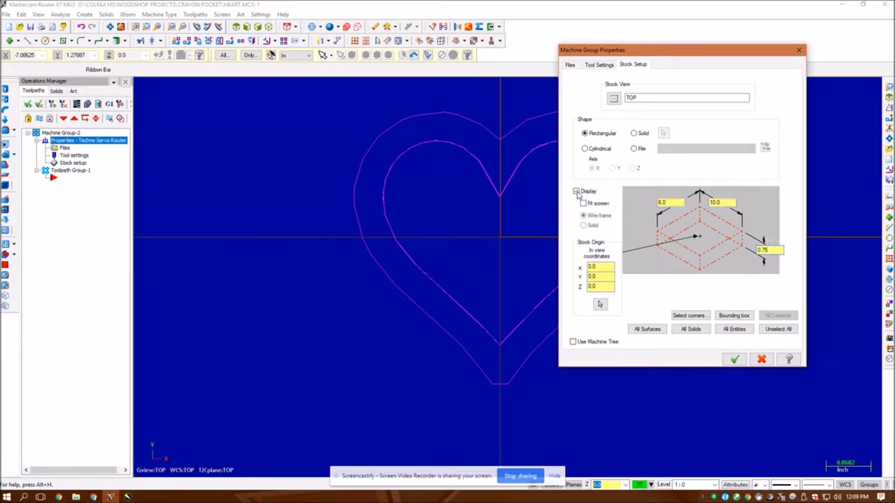
pyautogui.click(734, 359)
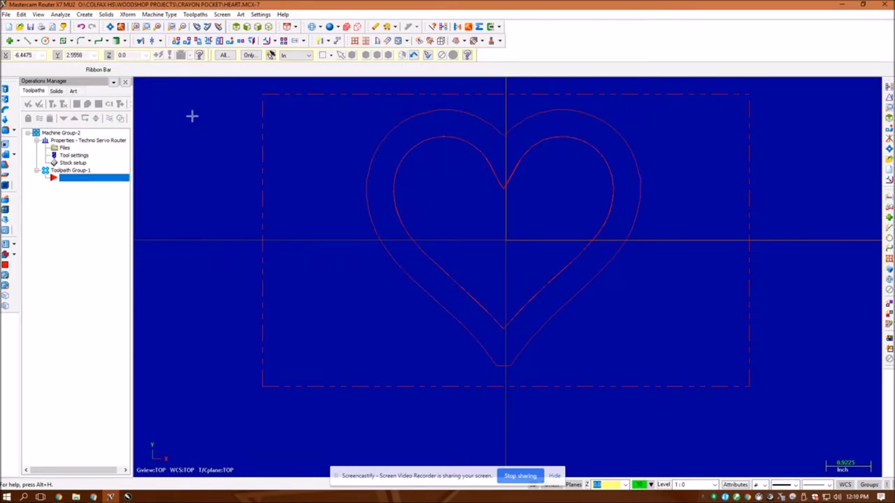
# Start a Pocket toolpath with NC name HEART and chain the outer and inner heart outlines
pyautogui.click(195, 14)
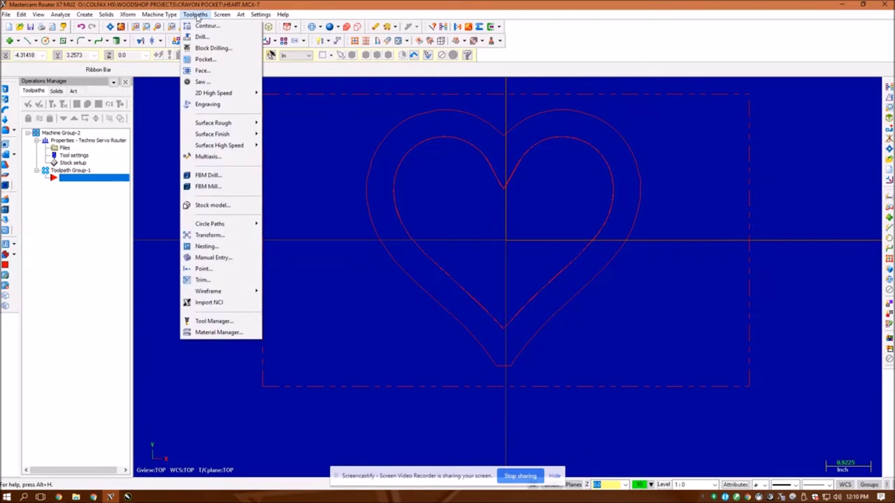
pyautogui.click(199, 60)
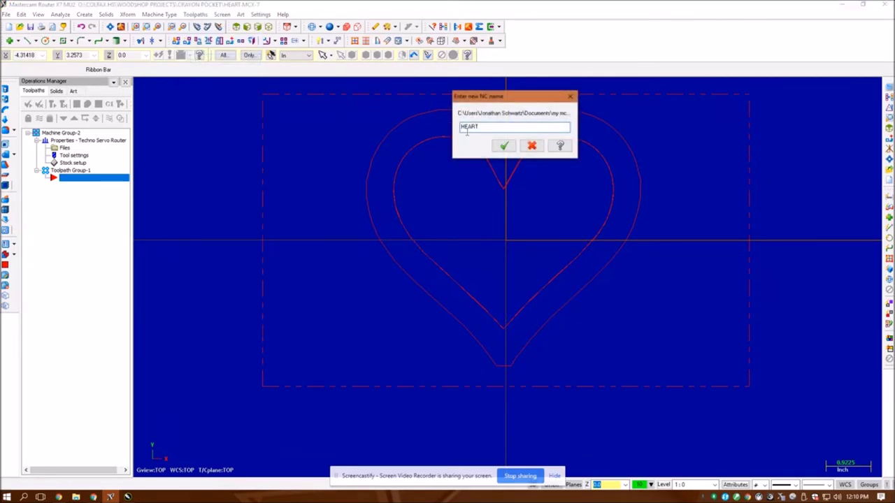
pyautogui.click(503, 146)
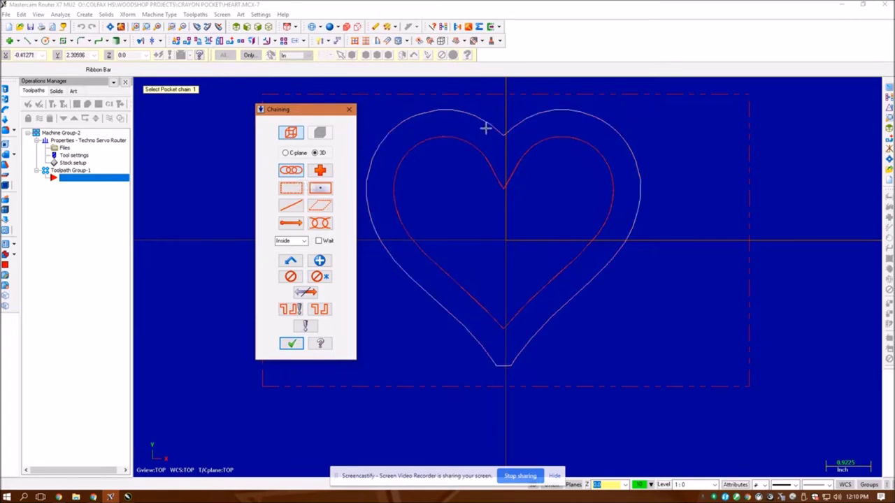
pyautogui.click(485, 128)
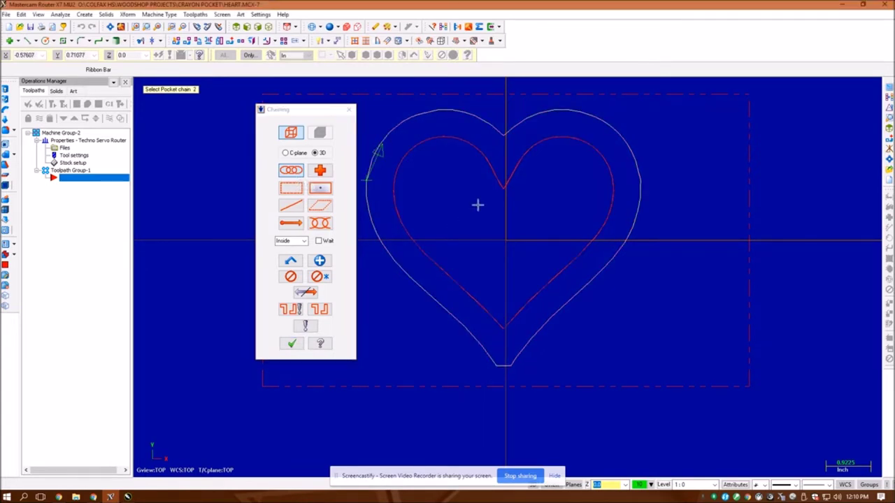
pyautogui.click(492, 177)
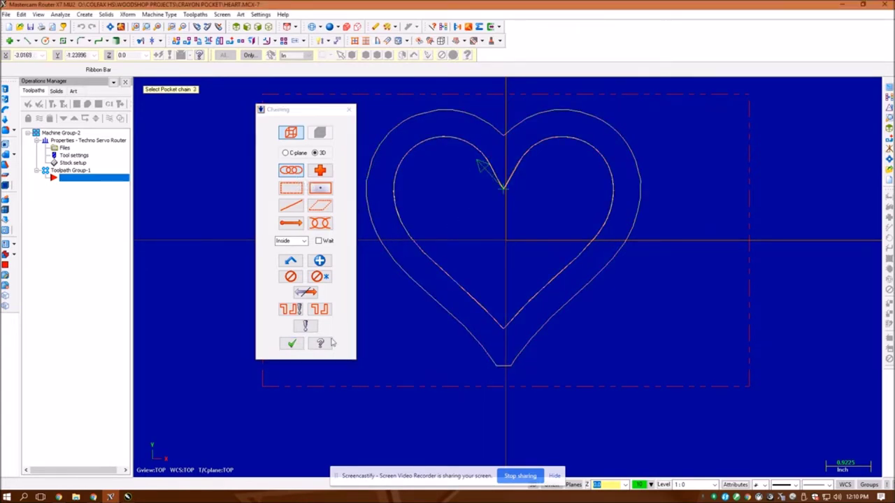
pyautogui.click(292, 344)
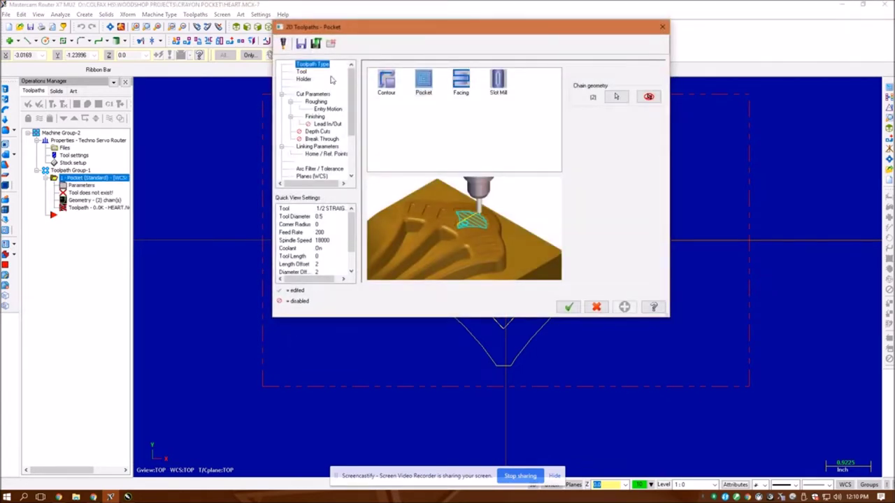
# Choose the 1/4 STRAIGHT BIT from the tool library for the pocket toolpath
pyautogui.click(302, 72)
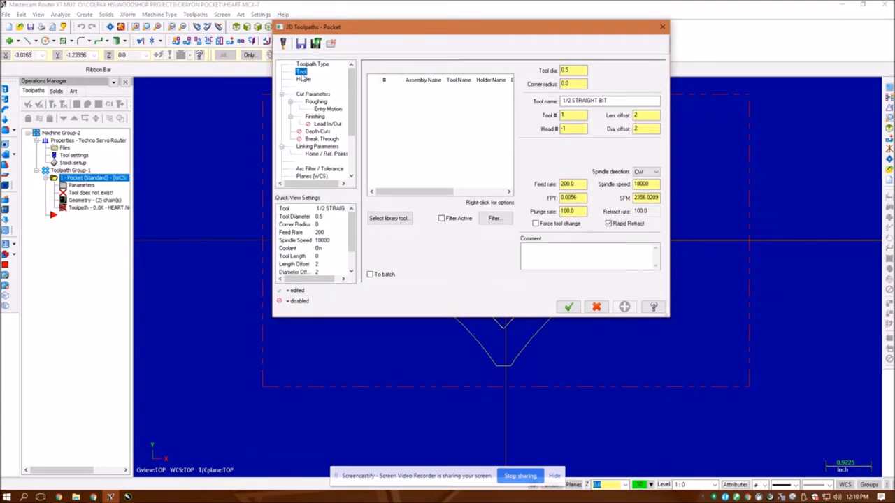
pyautogui.click(389, 219)
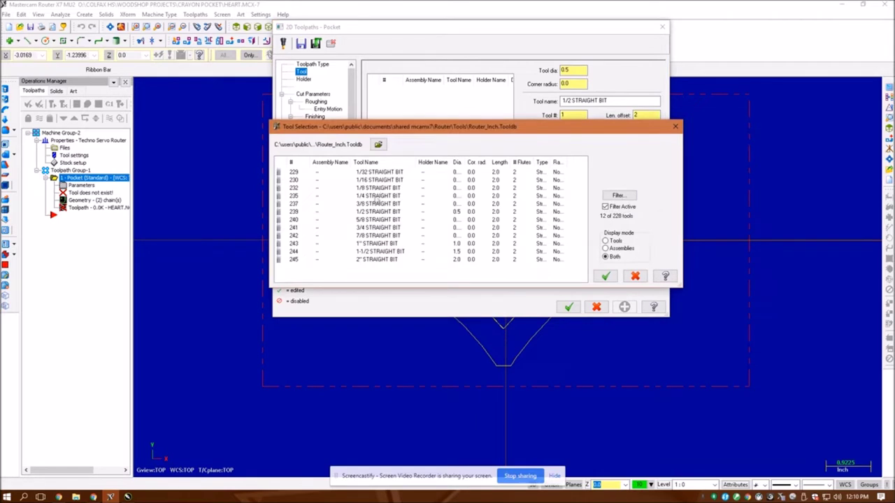
pyautogui.click(376, 196)
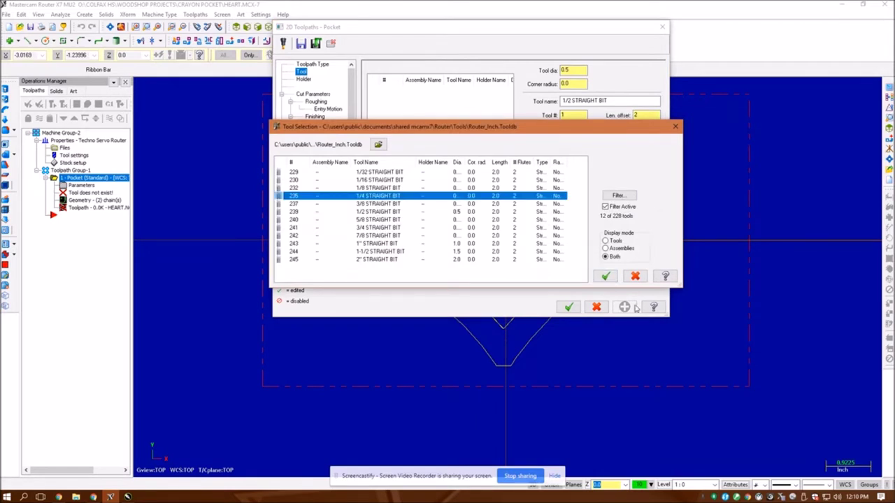
pyautogui.click(605, 277)
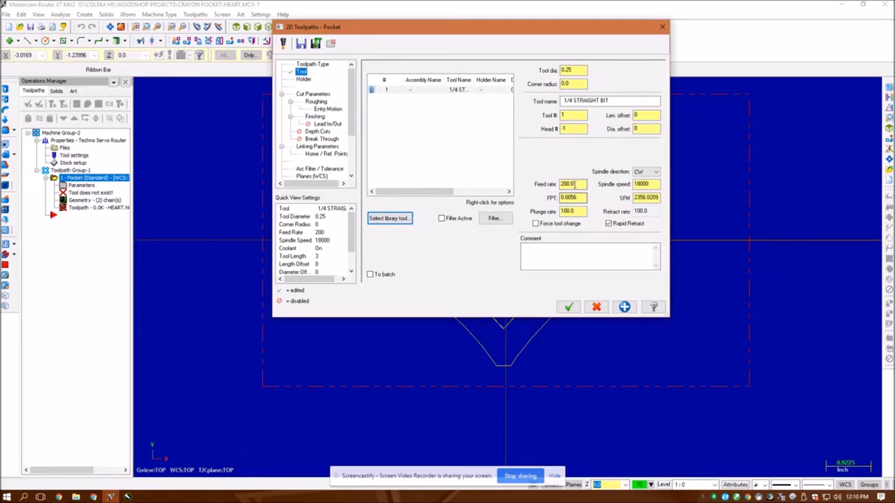
# Review the pocket's feed and plunge rates, holder, cut parameters, roughing, finishing and lead in/out settings
pyautogui.click(576, 211)
pyautogui.click(576, 183)
pyautogui.click(572, 211)
pyautogui.click(304, 79)
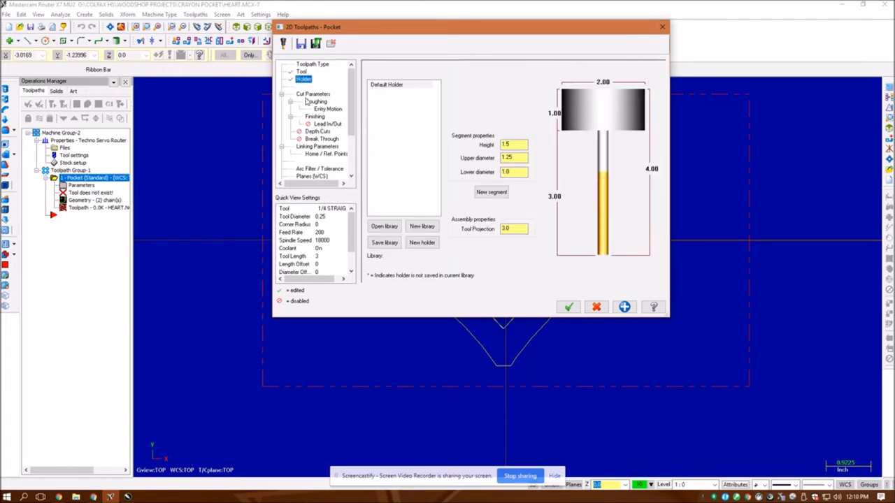
pyautogui.click(304, 95)
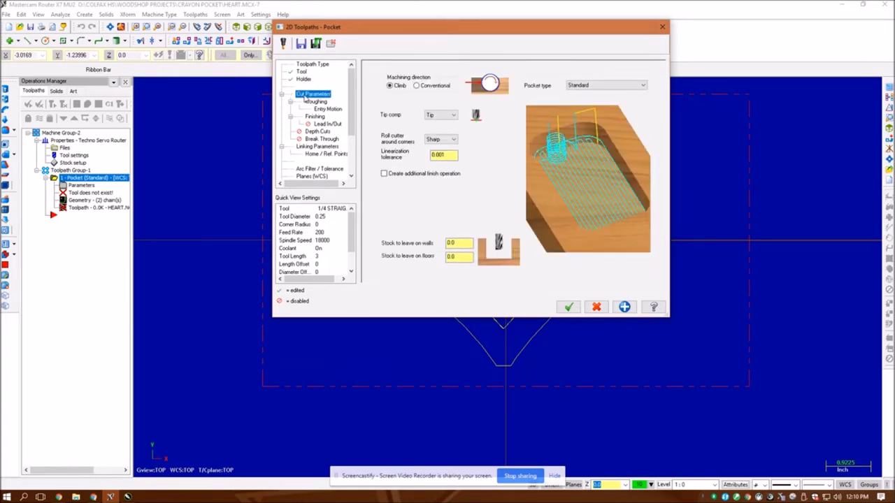
pyautogui.click(308, 102)
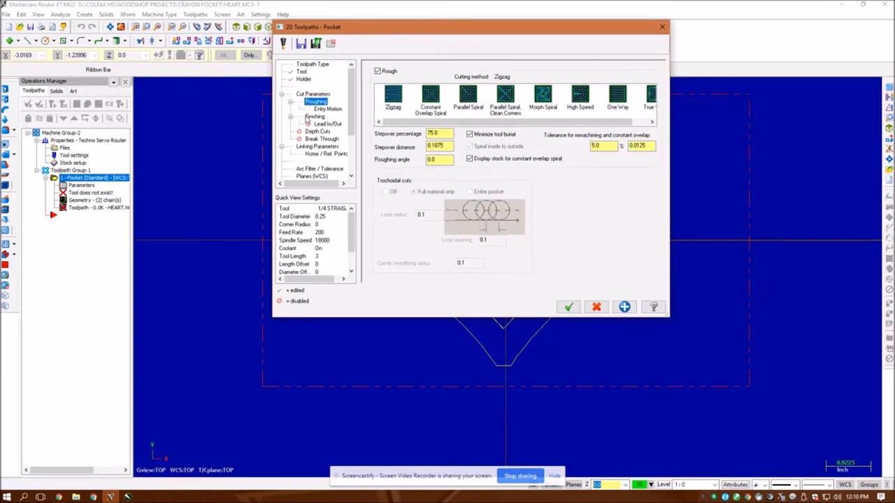
pyautogui.click(311, 117)
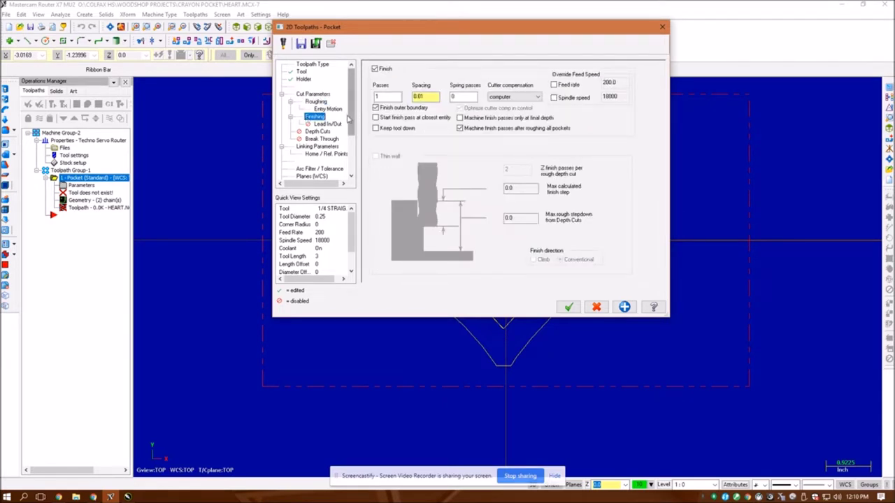
pyautogui.click(326, 124)
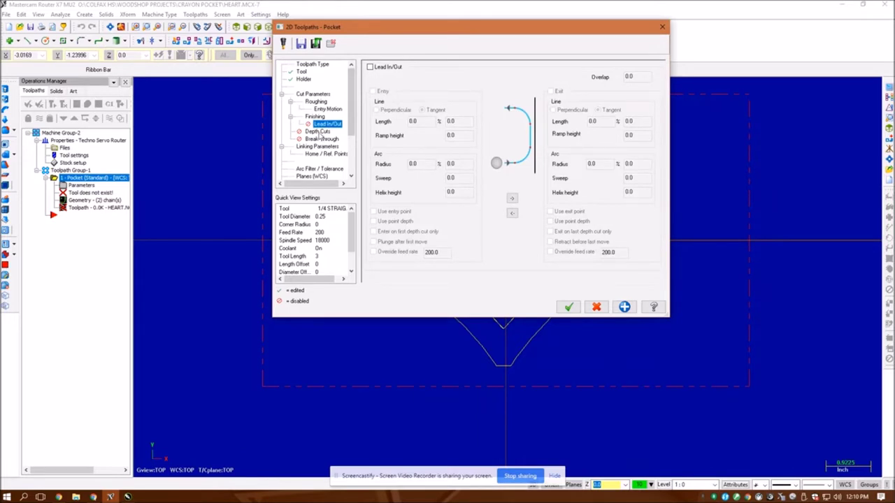
# Enable depth cuts for the pocket with a max rough step of 0.15 and apply the setting
pyautogui.click(318, 131)
pyautogui.click(385, 75)
pyautogui.moveTo(454, 90); pyautogui.dragTo(443, 91)
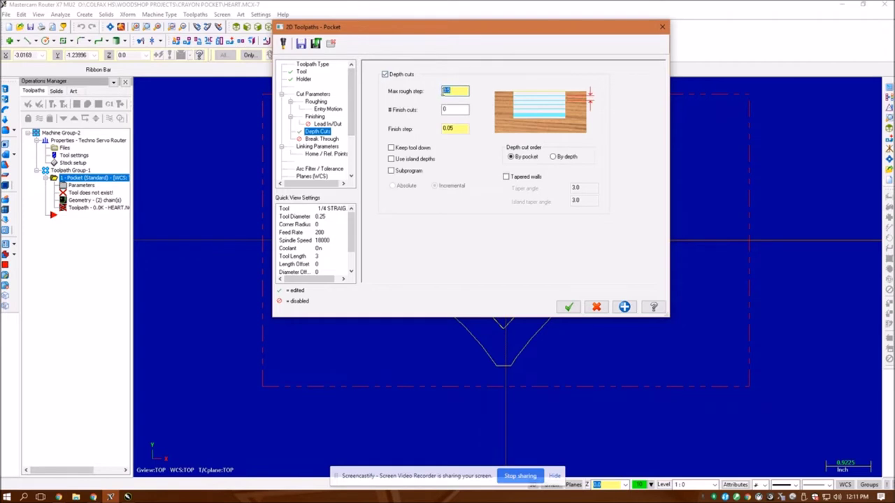
pyautogui.press('BackSpace')
pyautogui.write('.15')
pyautogui.press('Tab')
pyautogui.press('Tab')
pyautogui.click(624, 307)
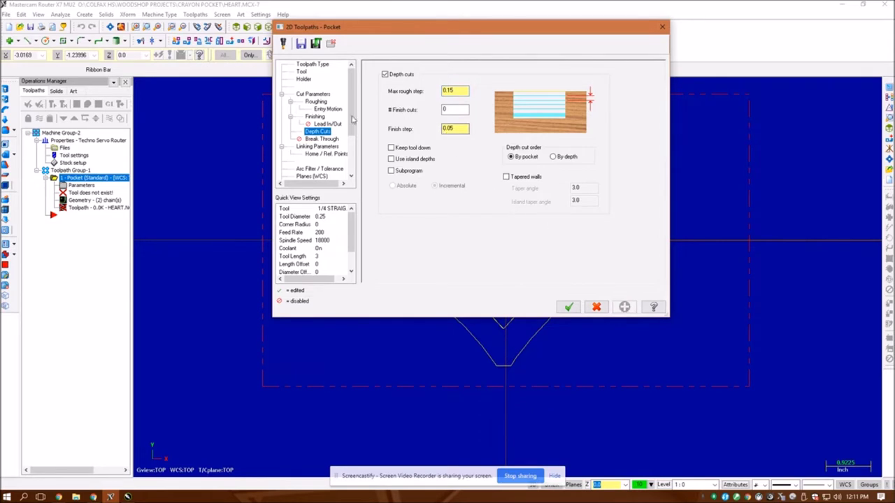
# Set the pocket's linking depth to absolute -.14 and generate the toolpath
pyautogui.click(320, 139)
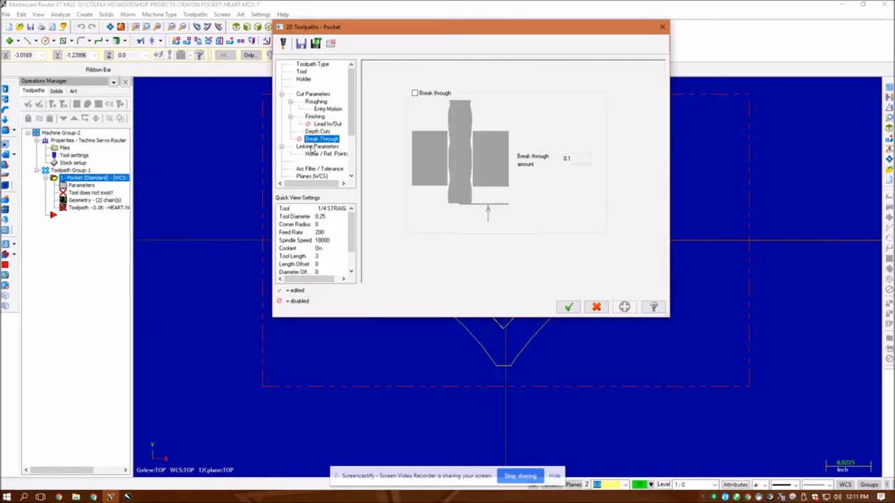
pyautogui.click(314, 147)
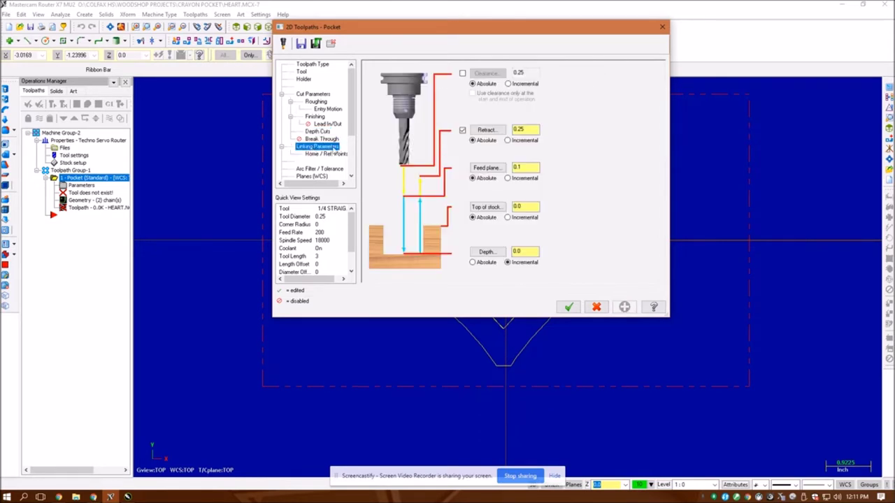
pyautogui.click(473, 263)
pyautogui.moveTo(534, 251); pyautogui.dragTo(504, 251)
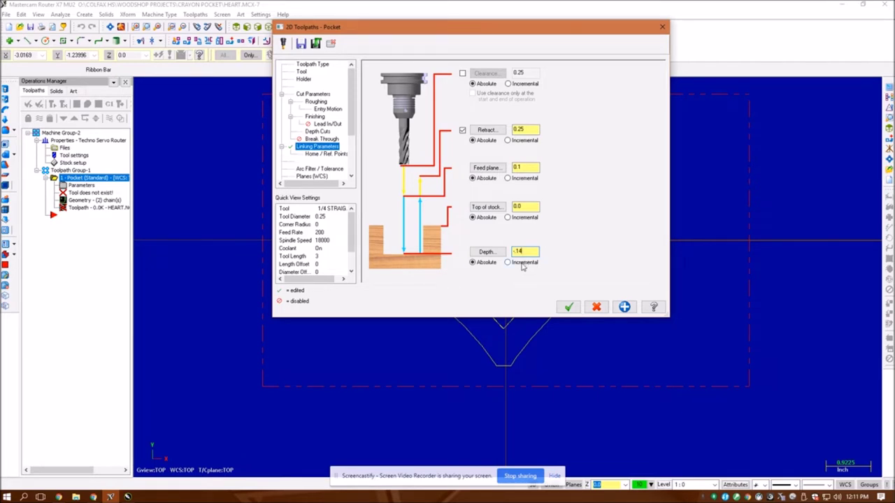
pyautogui.click(624, 306)
pyautogui.click(568, 306)
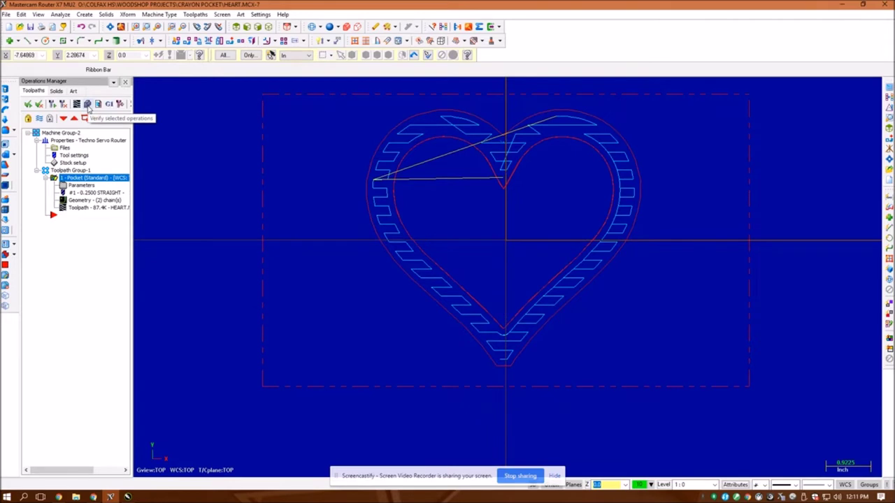
# Verify the pocket operation by running the cutting simulation and inspecting the machined stock, then close the simulator
pyautogui.click(88, 105)
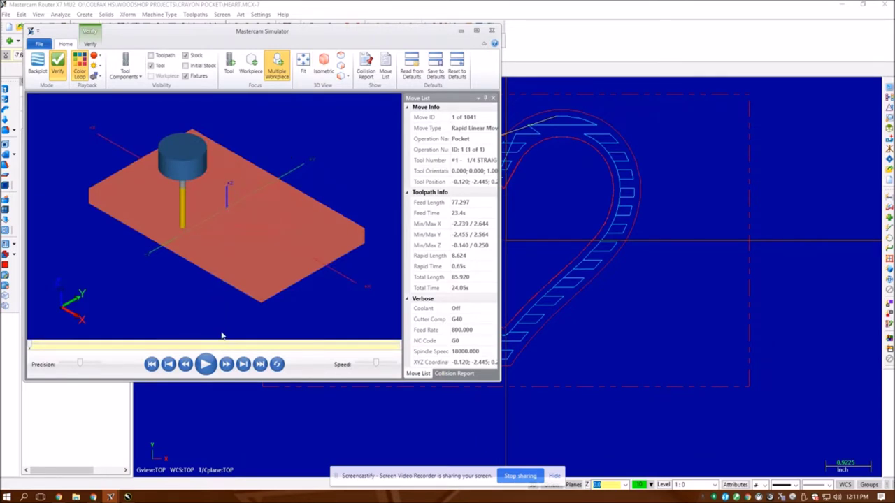
pyautogui.click(205, 364)
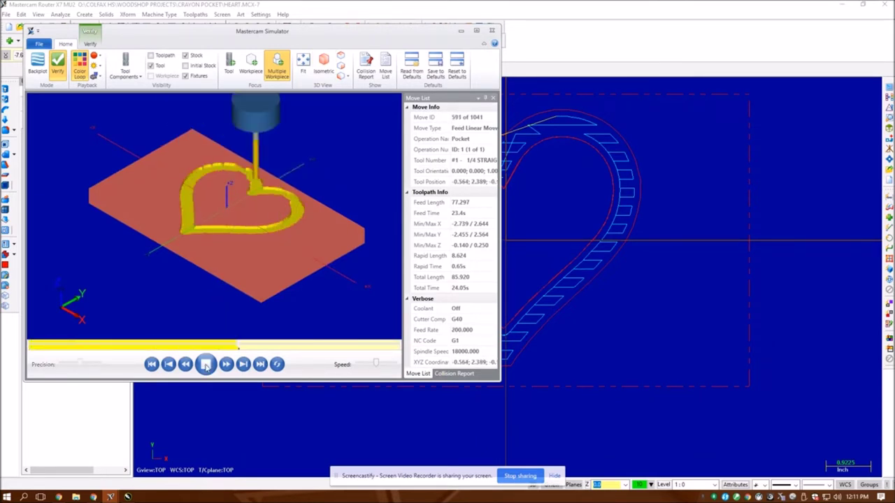
pyautogui.moveTo(241, 252); pyautogui.dragTo(244, 264, button='middle')
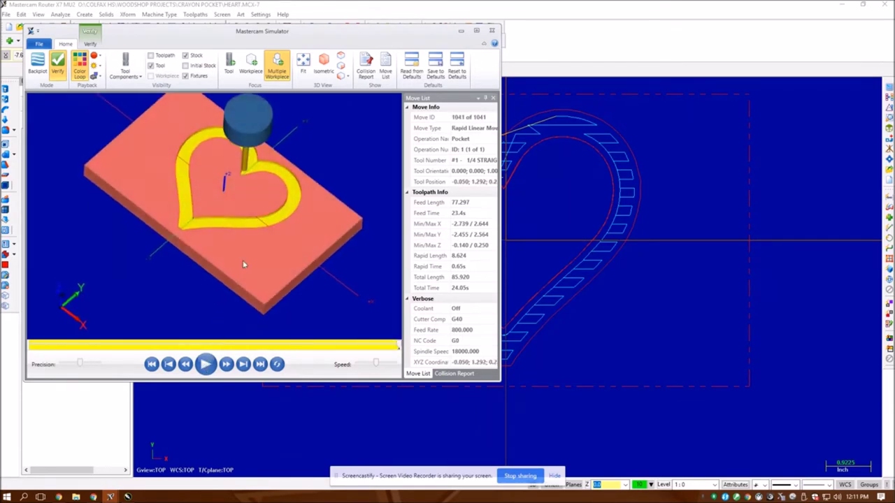
pyautogui.click(491, 31)
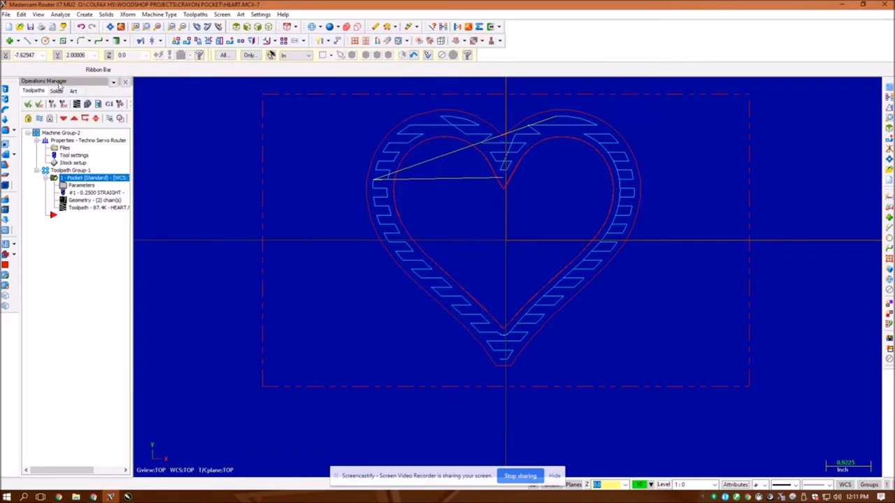
# Save the Mastercam file under the new name 10x6 Heart2 in the Crayon Pocket folder
pyautogui.click(7, 16)
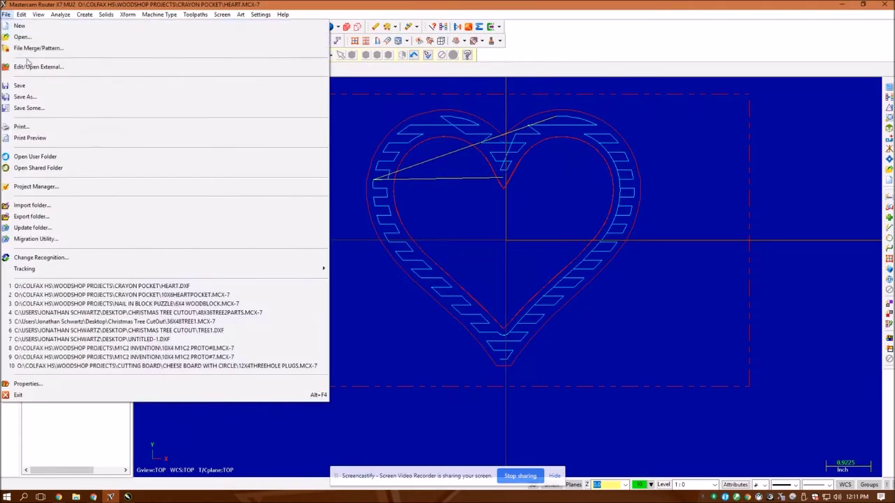
pyautogui.click(28, 97)
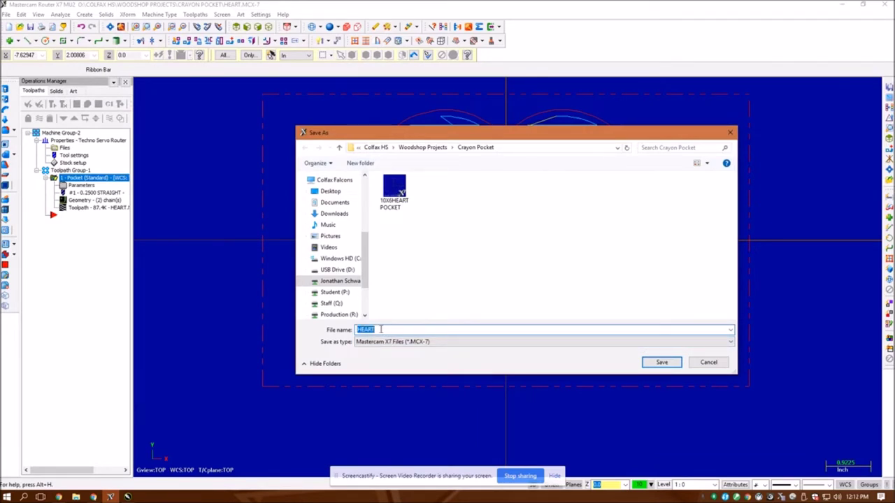
pyautogui.write('10x6')
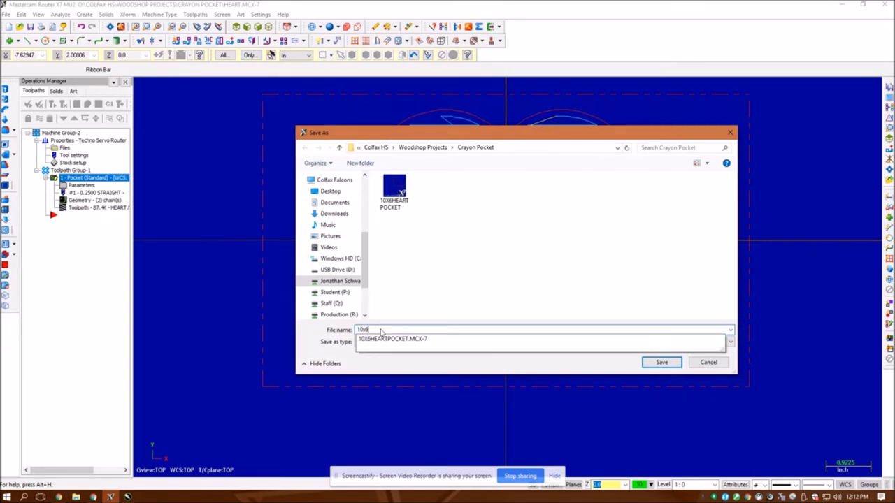
pyautogui.write(' Hea')
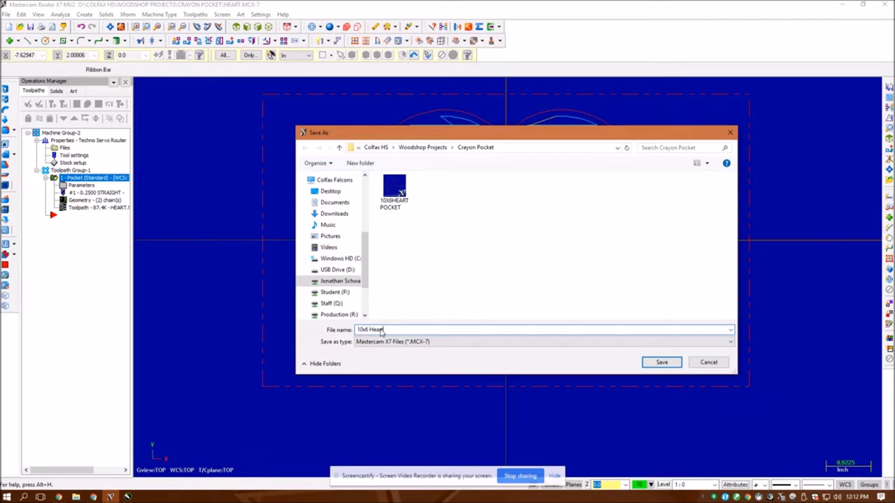
pyautogui.write('rt')
pyautogui.click(663, 362)
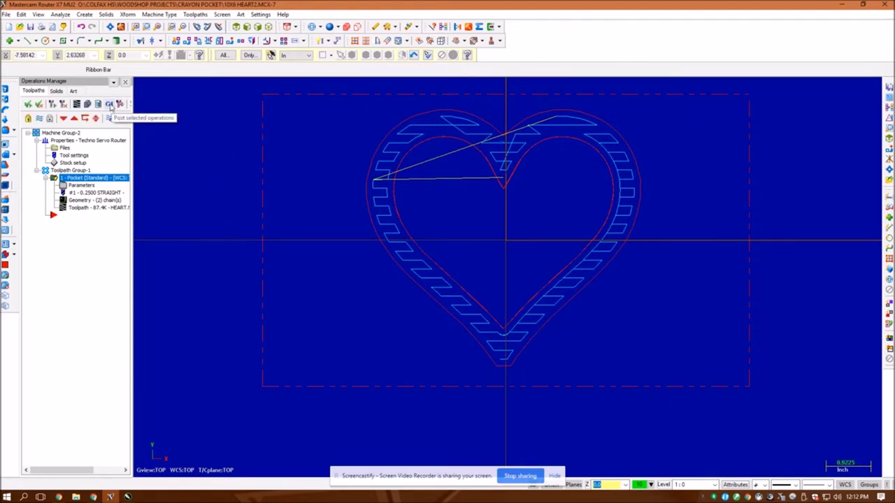
# Post the selected pocket operation as an NC file to USB Drive (D:), replacing the existing 10X6POCKET file
pyautogui.click(110, 104)
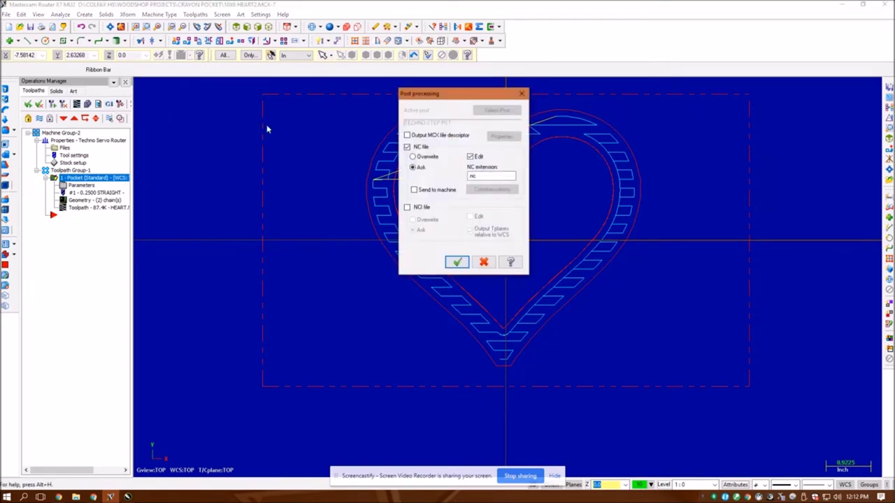
pyautogui.click(457, 262)
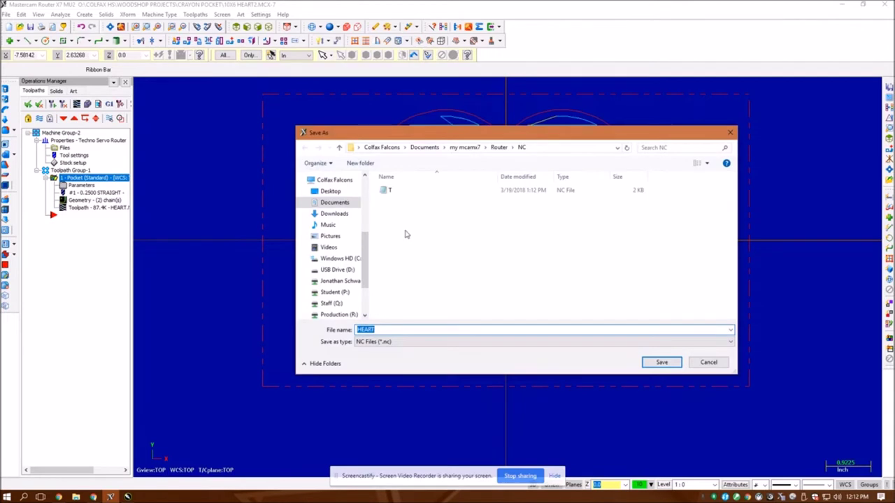
pyautogui.click(330, 270)
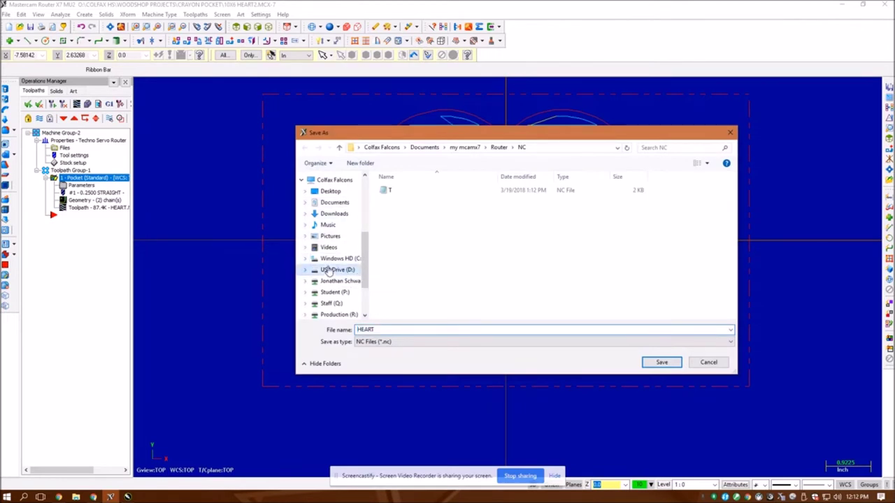
pyautogui.click(464, 204)
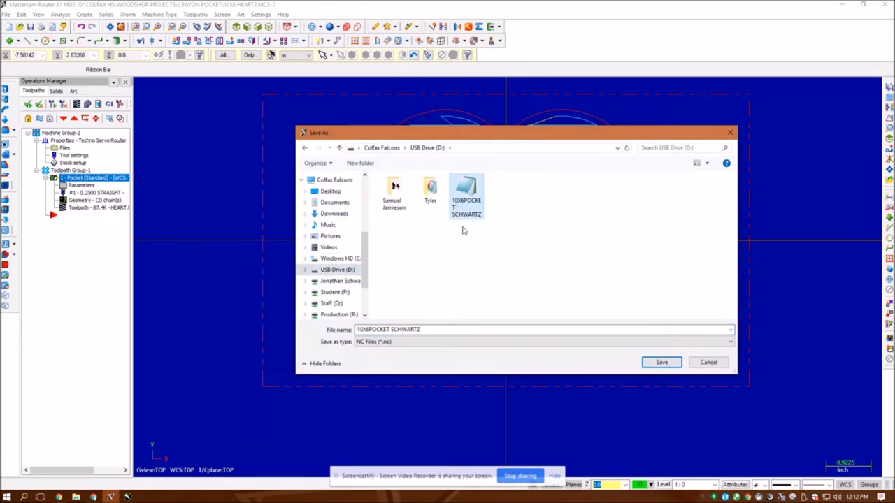
pyautogui.click(661, 362)
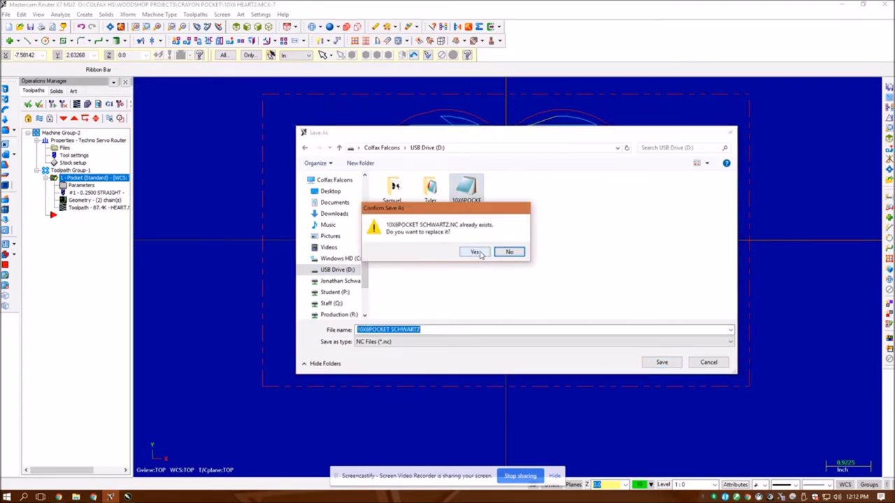
pyautogui.click(478, 252)
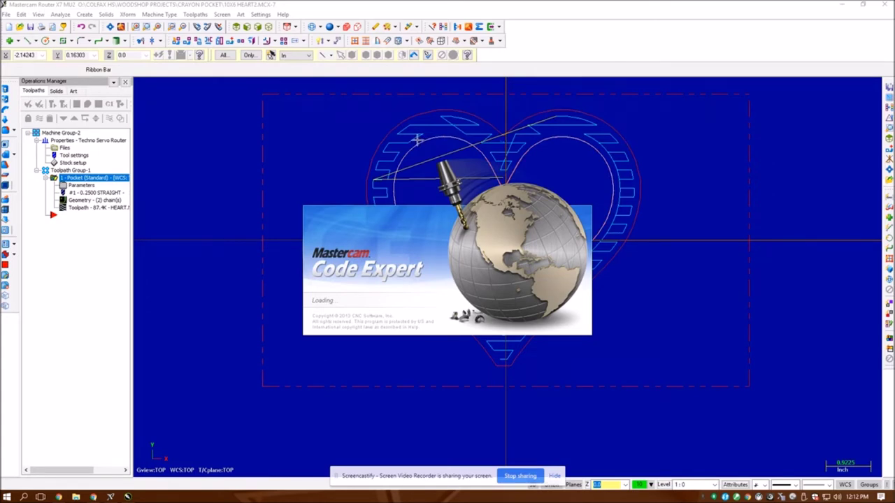
# Look through the posted NC code, return to its first lines and close the code editor
pyautogui.scroll(-10, 556, 211)
pyautogui.scroll(-9, 552, 215)
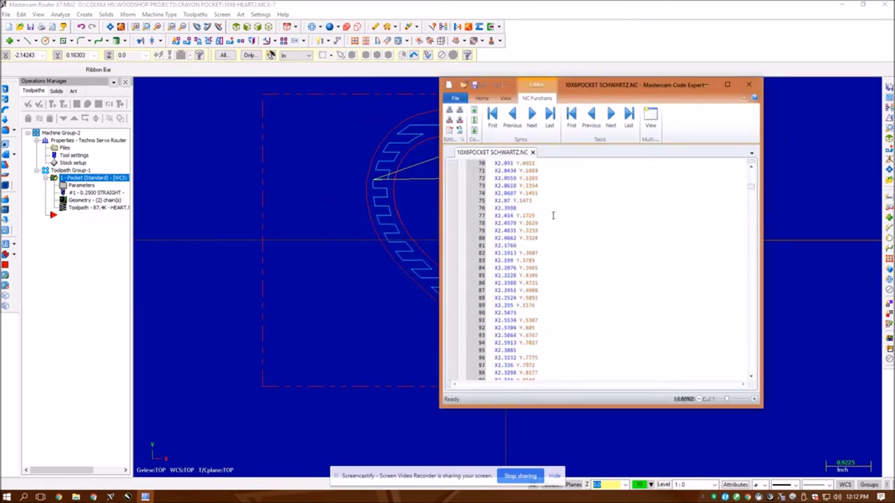
pyautogui.scroll(-5, 571, 293)
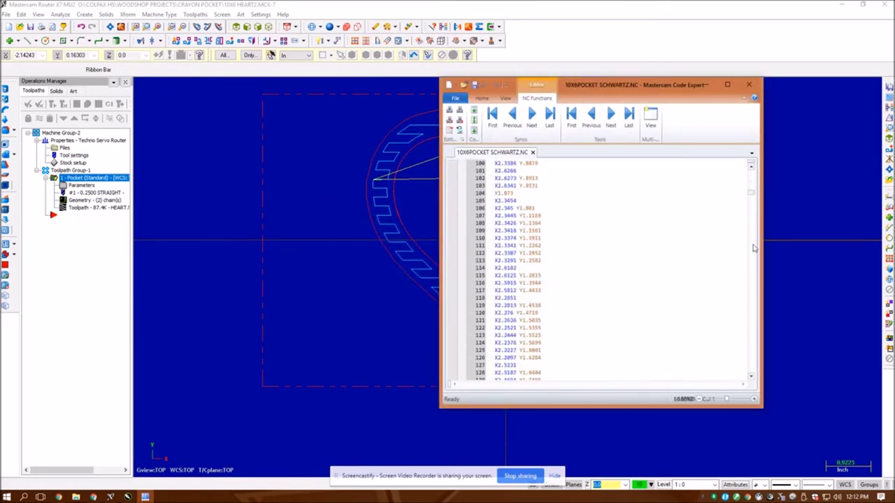
pyautogui.moveTo(753, 196); pyautogui.dragTo(744, 171)
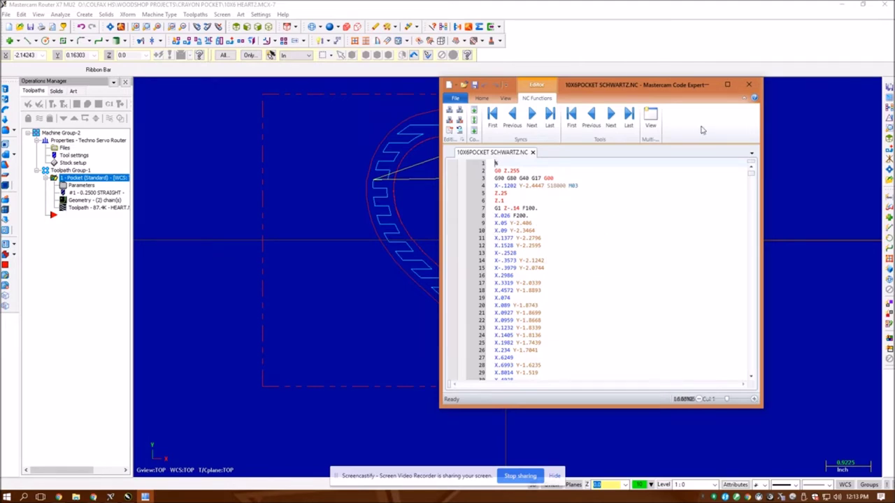
pyautogui.click(748, 85)
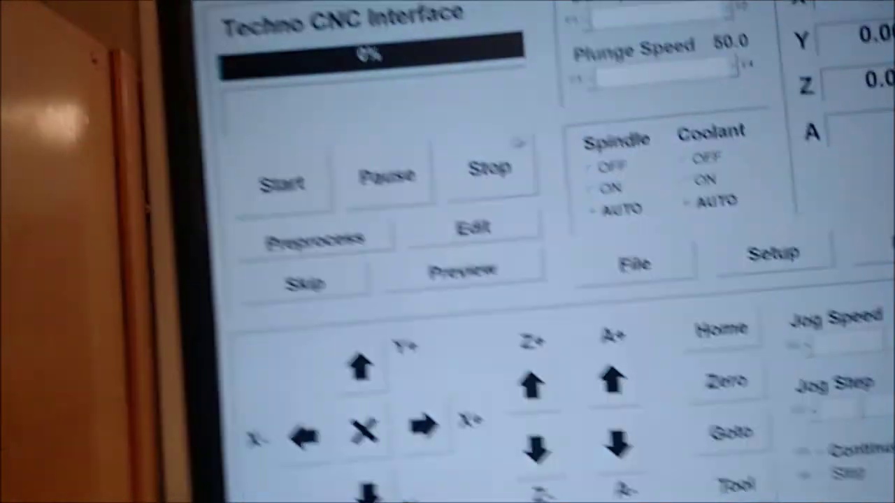
# In Techno CNC Interface, load the 10X6POCKET NC file from the E: drive
pyautogui.click(668, 265)
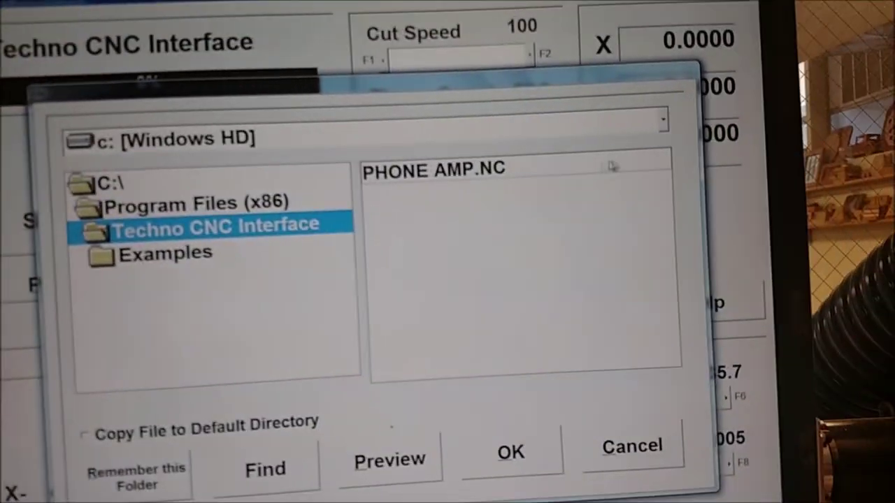
pyautogui.click(661, 126)
pyautogui.click(540, 231)
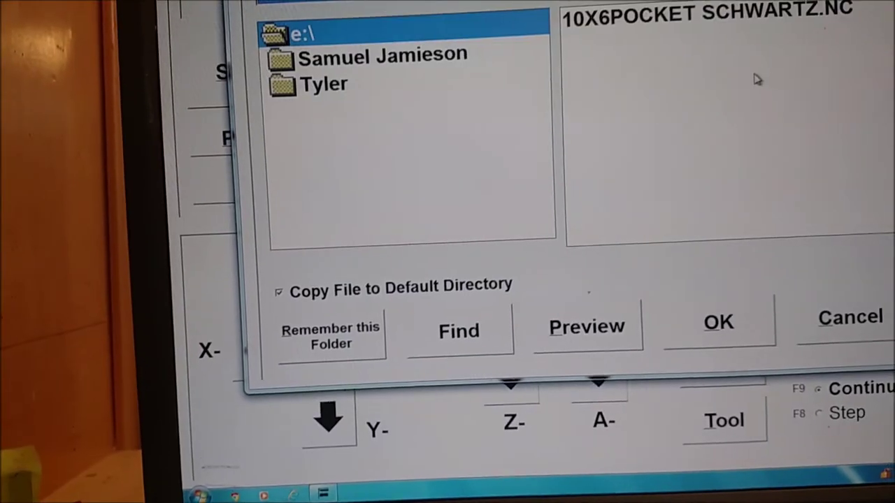
pyautogui.click(706, 18)
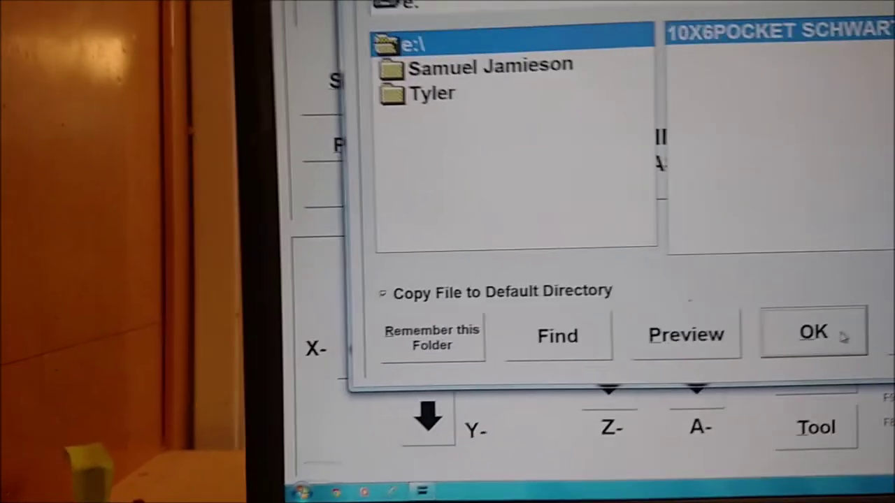
pyautogui.click(828, 343)
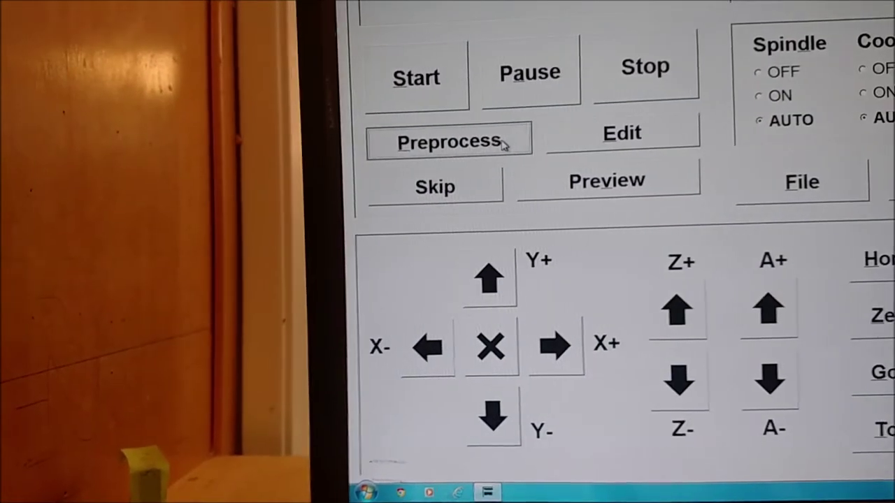
# Preprocess the loaded NC file, preview its heart toolpath and close the preview
pyautogui.click(539, 198)
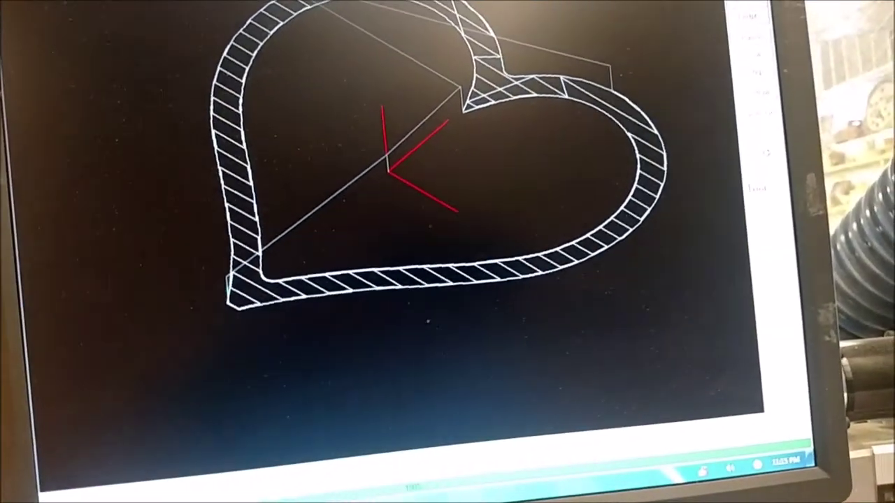
pyautogui.press('Escape')
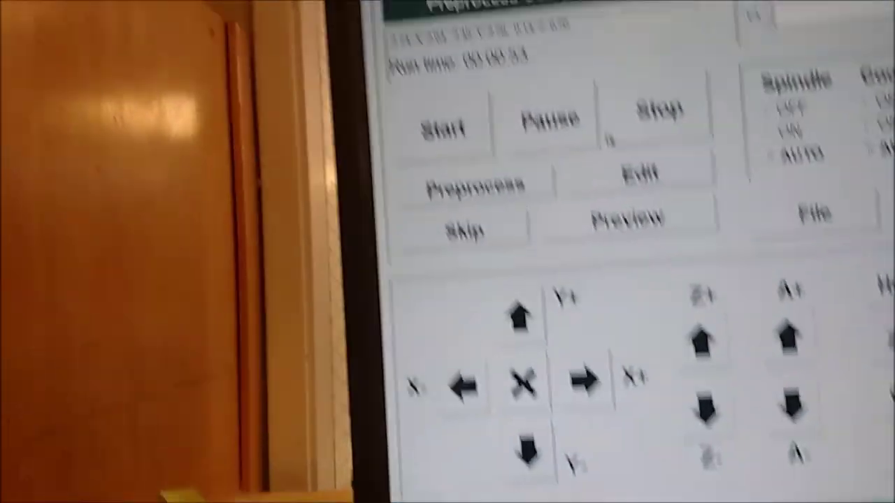